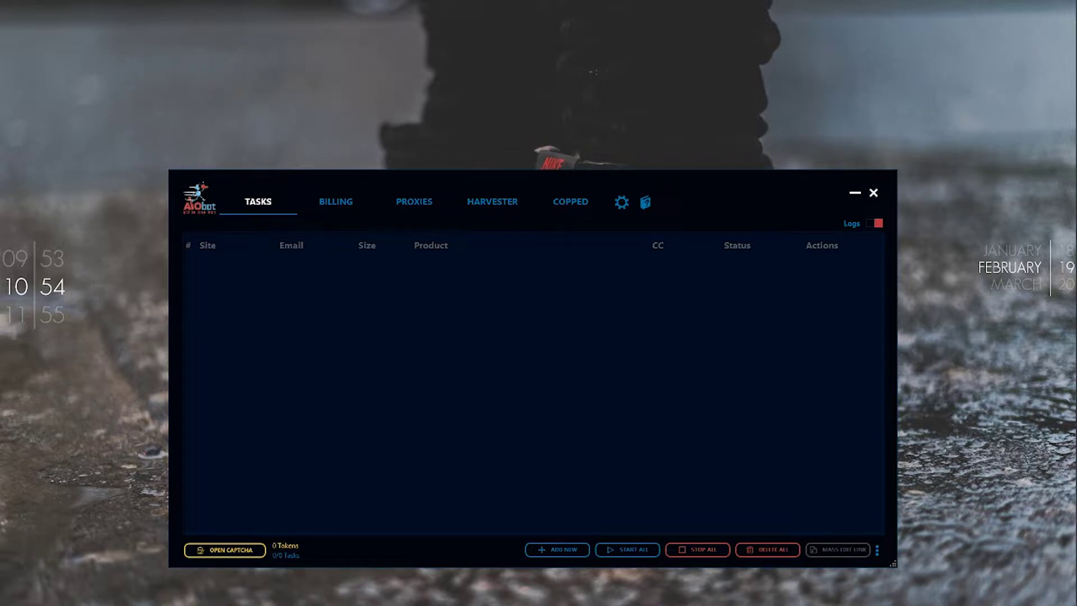
{"action": "left_click", "coordinate": [570, 551]}
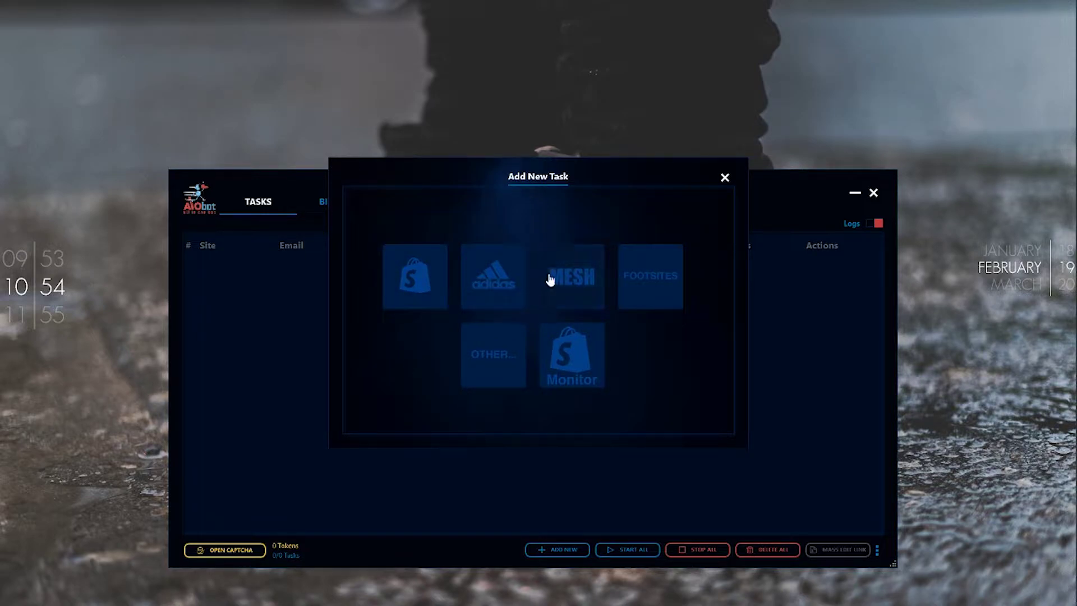
{"action": "left_click", "coordinate": [435, 276]}
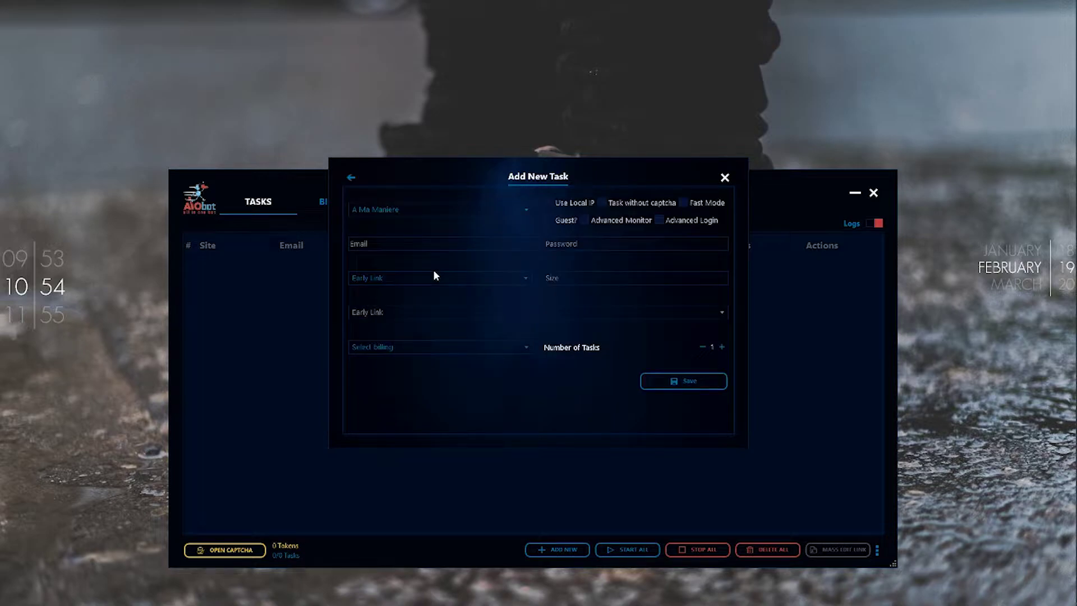
{"action": "left_click", "coordinate": [447, 214]}
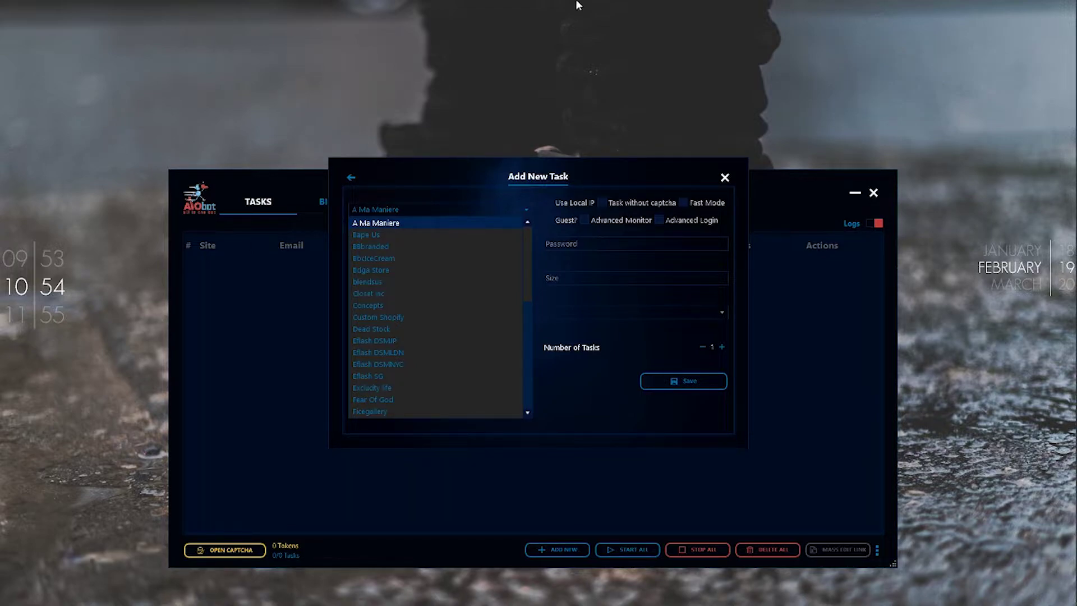
{"action": "scroll", "coordinate": [396, 281], "scroll_direction": "down", "scroll_amount": 1}
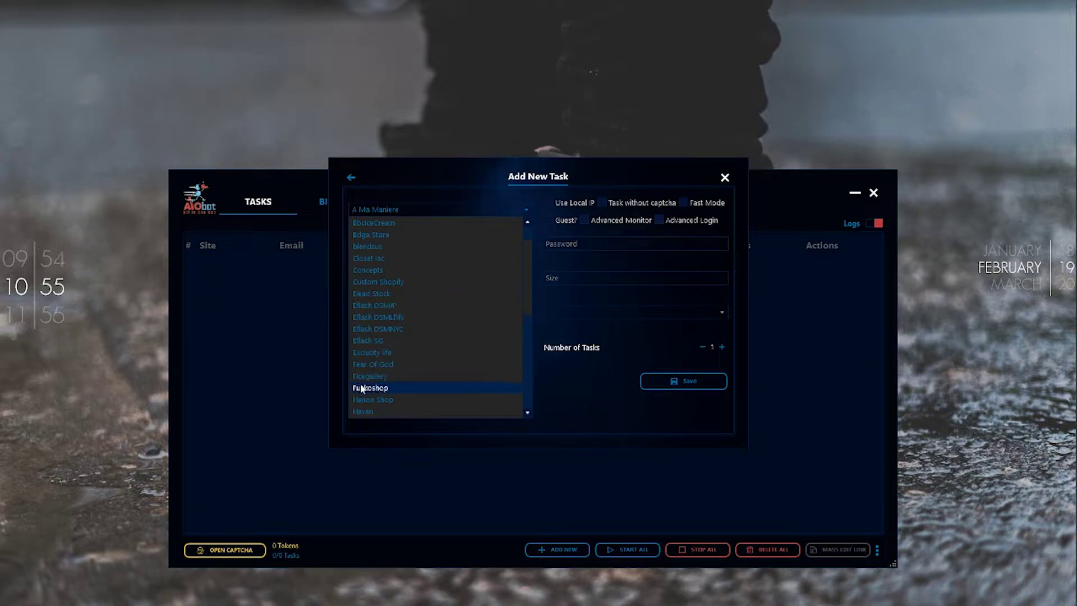
{"action": "scroll", "coordinate": [364, 393], "scroll_direction": "down", "scroll_amount": 1}
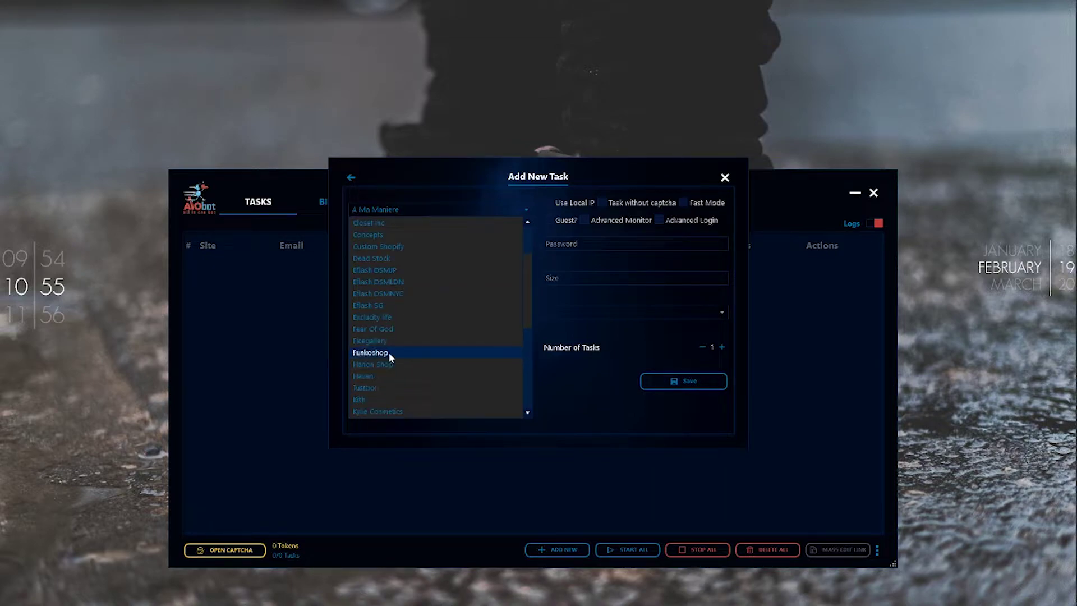
{"action": "scroll", "coordinate": [378, 375], "scroll_direction": "down", "scroll_amount": 1}
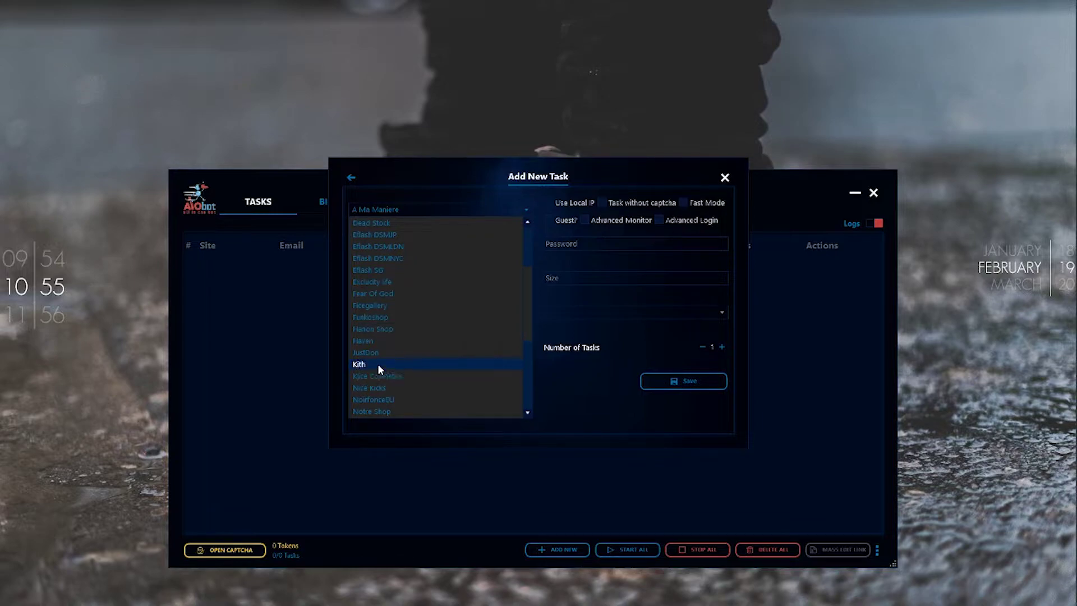
{"action": "scroll", "coordinate": [378, 364], "scroll_direction": "down", "scroll_amount": 1}
{"action": "scroll", "coordinate": [379, 367], "scroll_direction": "down", "scroll_amount": 4}
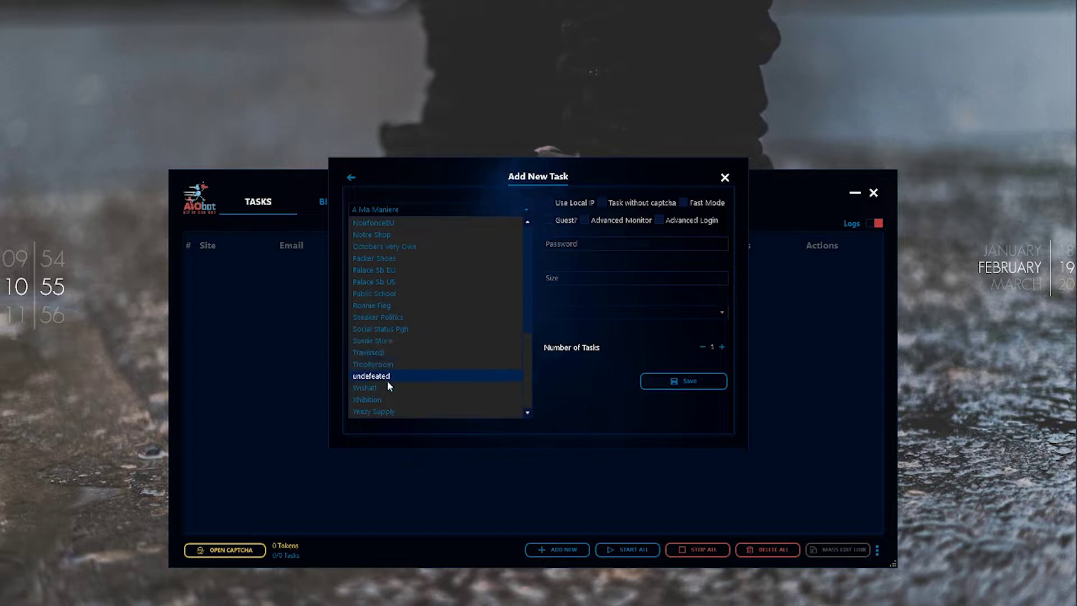
{"action": "left_click", "coordinate": [580, 365]}
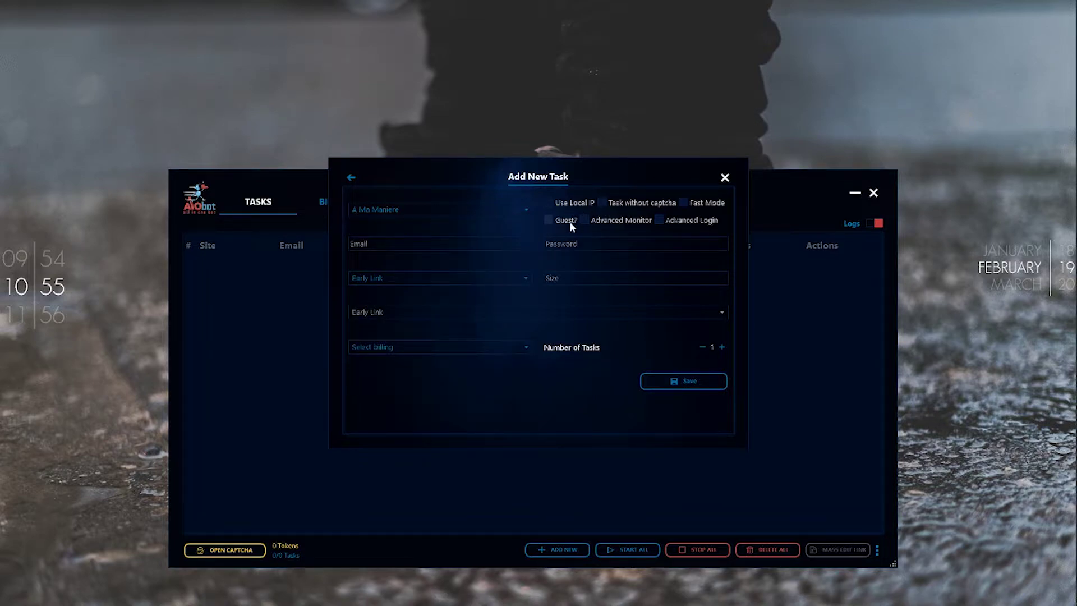
{"action": "left_click", "coordinate": [440, 244]}
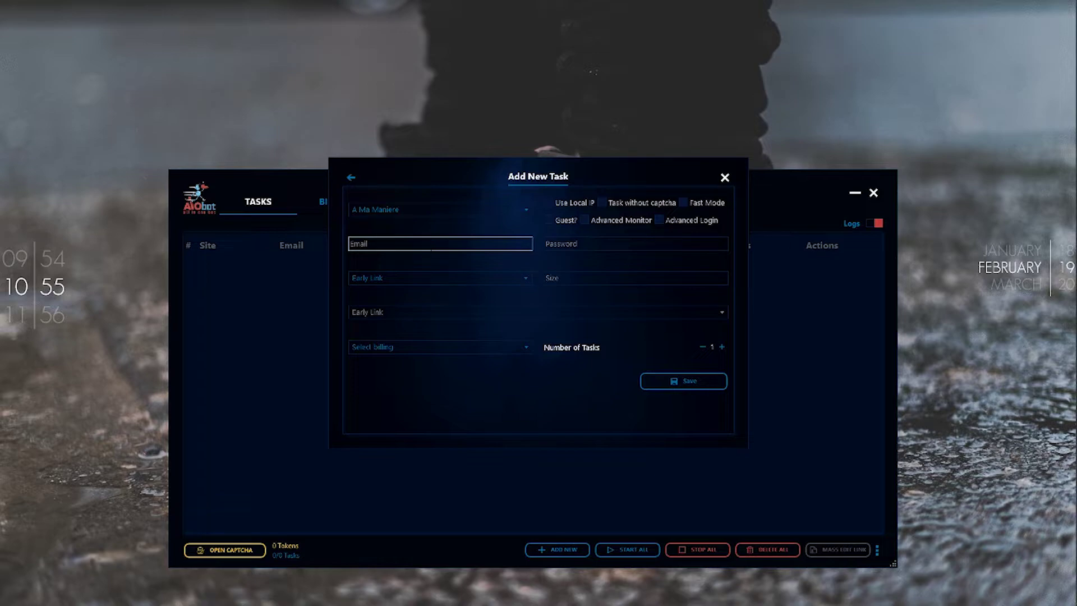
{"action": "left_click", "coordinate": [386, 317]}
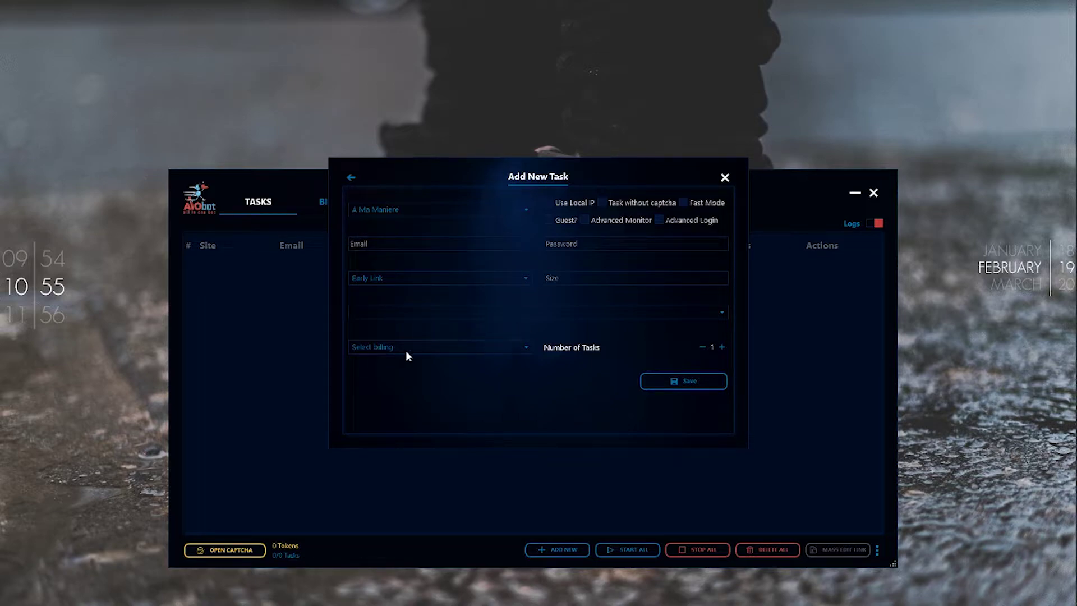
{"action": "left_click", "coordinate": [725, 178]}
Choose the MESH store type and check its store list, keeping Foot Patrol.
{"action": "left_click", "coordinate": [557, 549]}
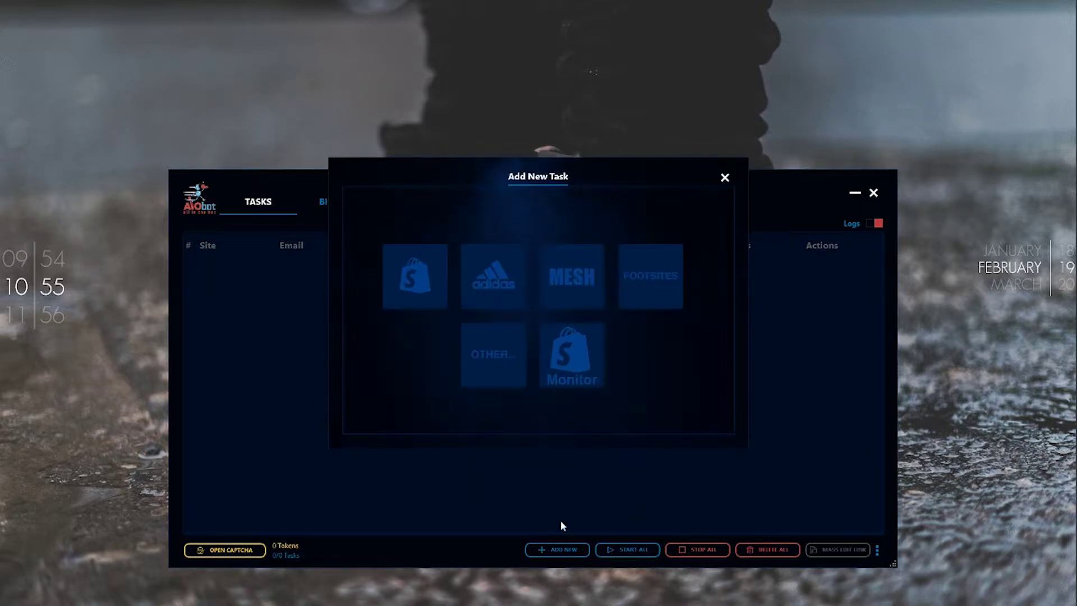
{"action": "left_click", "coordinate": [576, 290]}
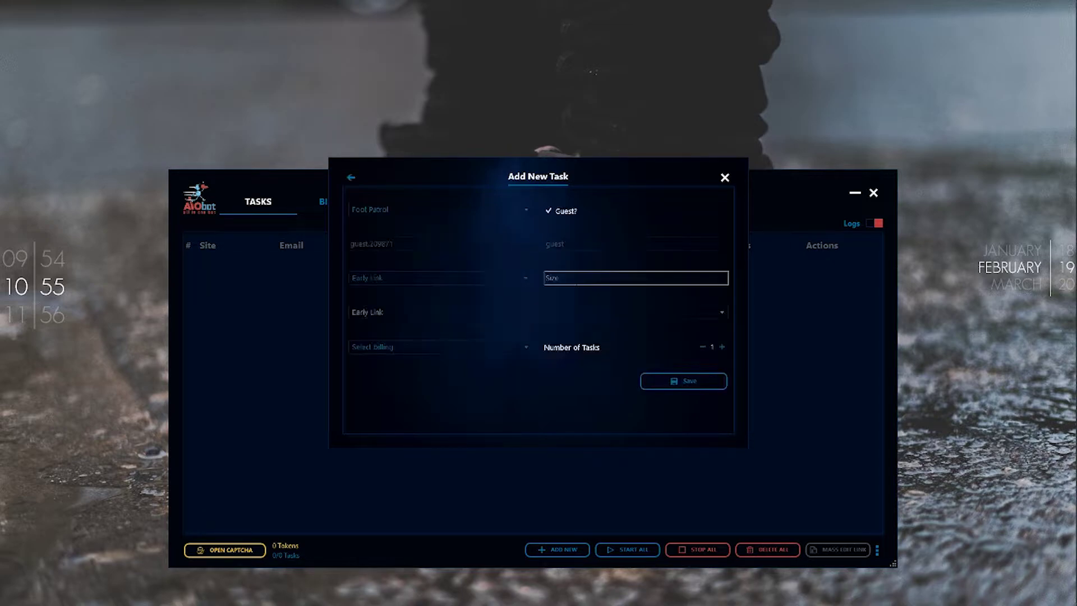
{"action": "left_click", "coordinate": [470, 210]}
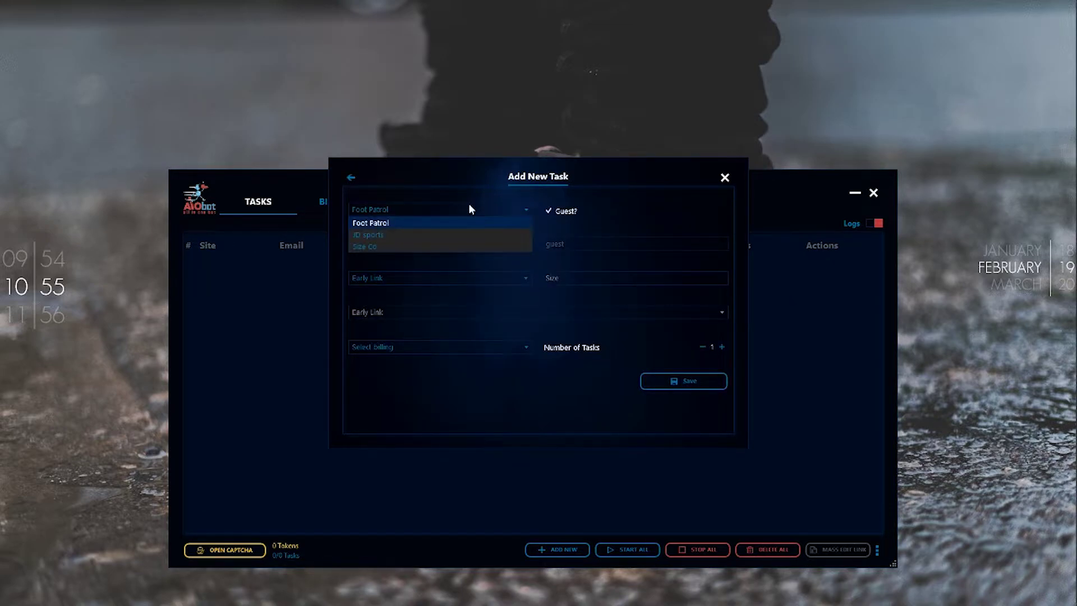
{"action": "left_click", "coordinate": [517, 196]}
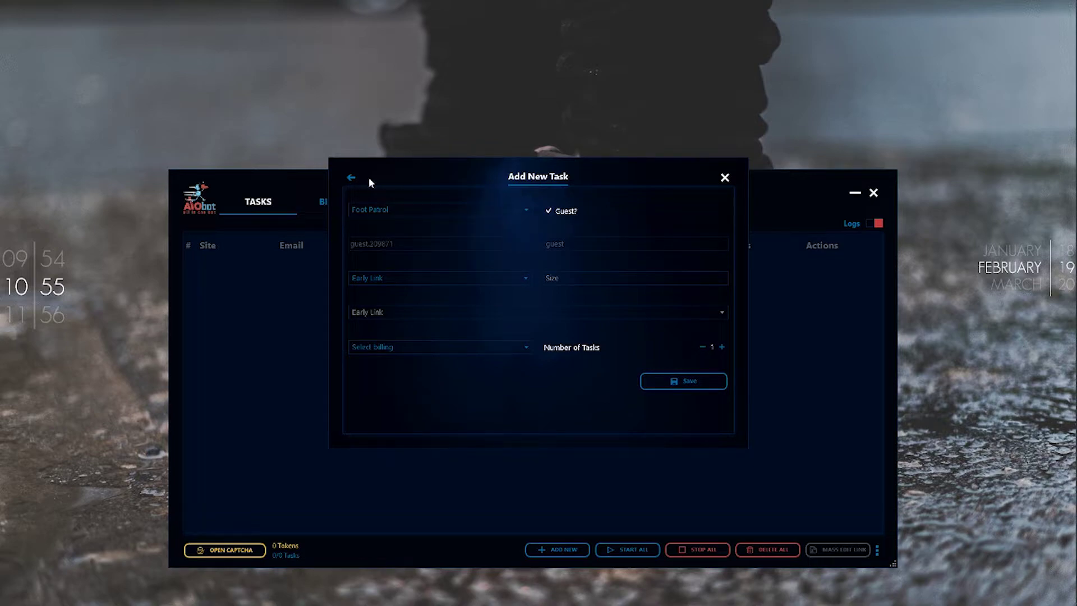
Switch to a Footsites task and show its store list, starting from Champs Sports.
{"action": "left_click", "coordinate": [351, 178]}
{"action": "left_click", "coordinate": [649, 289]}
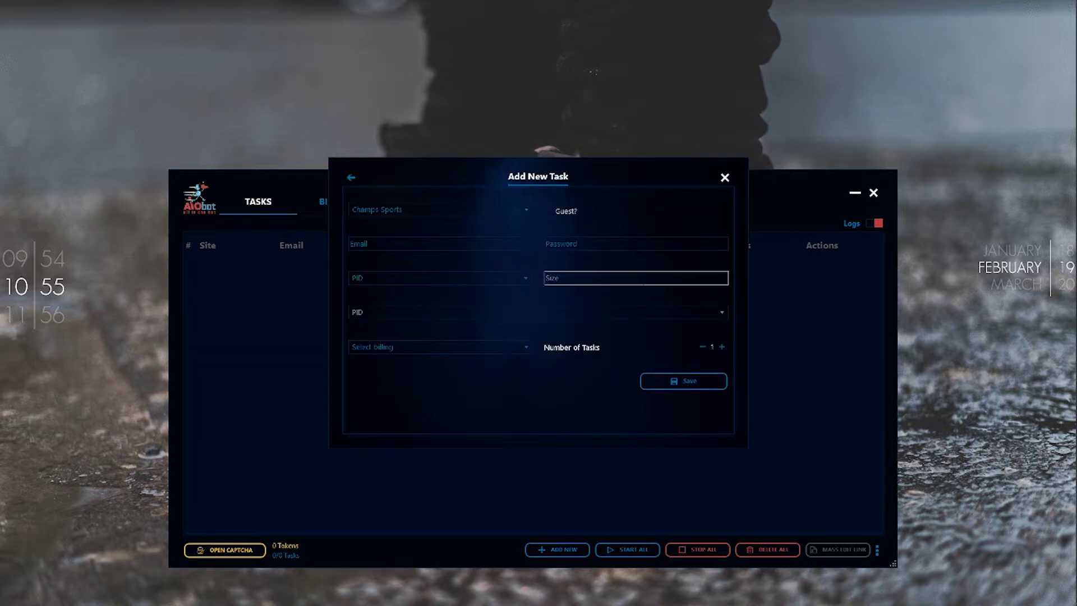
{"action": "left_click", "coordinate": [448, 208]}
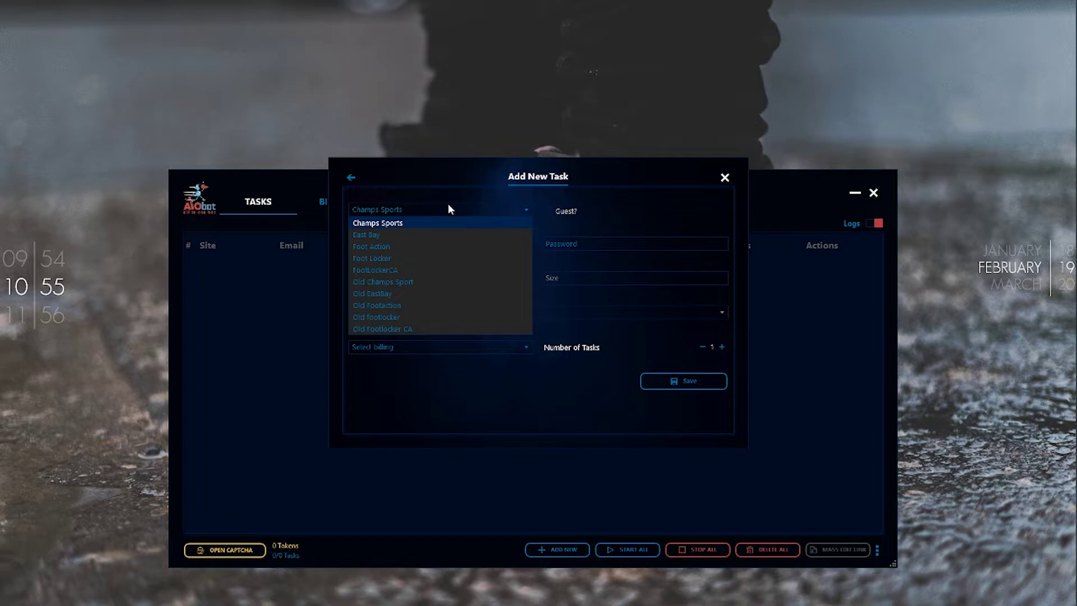
Browse the Other-store list from Barneys to Yeezy Store, keeping Barneys, then return to the store-type tiles.
{"action": "left_click", "coordinate": [350, 179]}
{"action": "left_click", "coordinate": [350, 179]}
{"action": "left_click", "coordinate": [508, 359]}
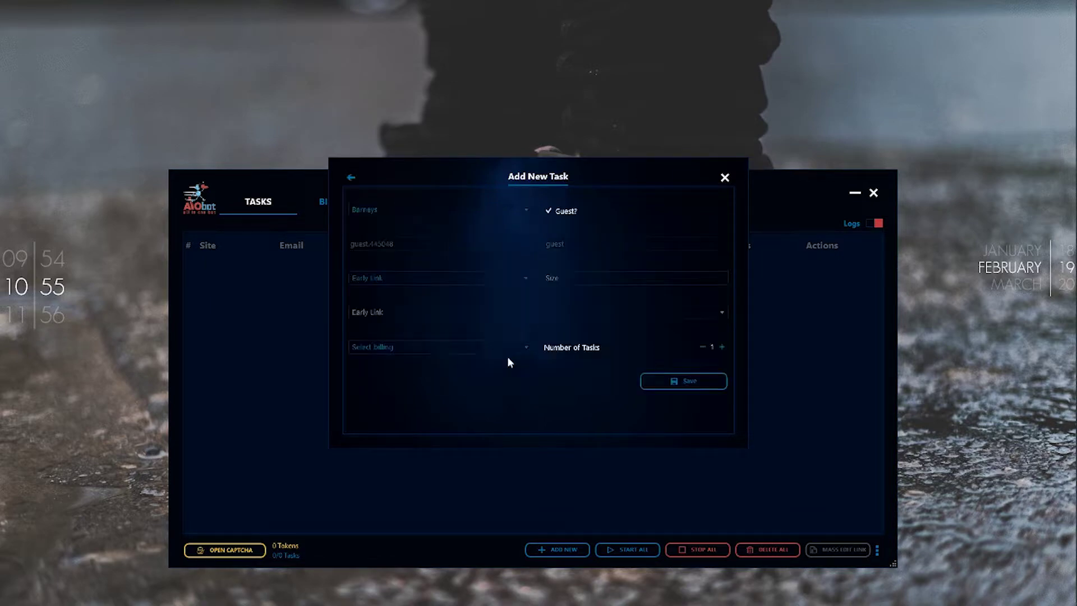
{"action": "left_click", "coordinate": [368, 213]}
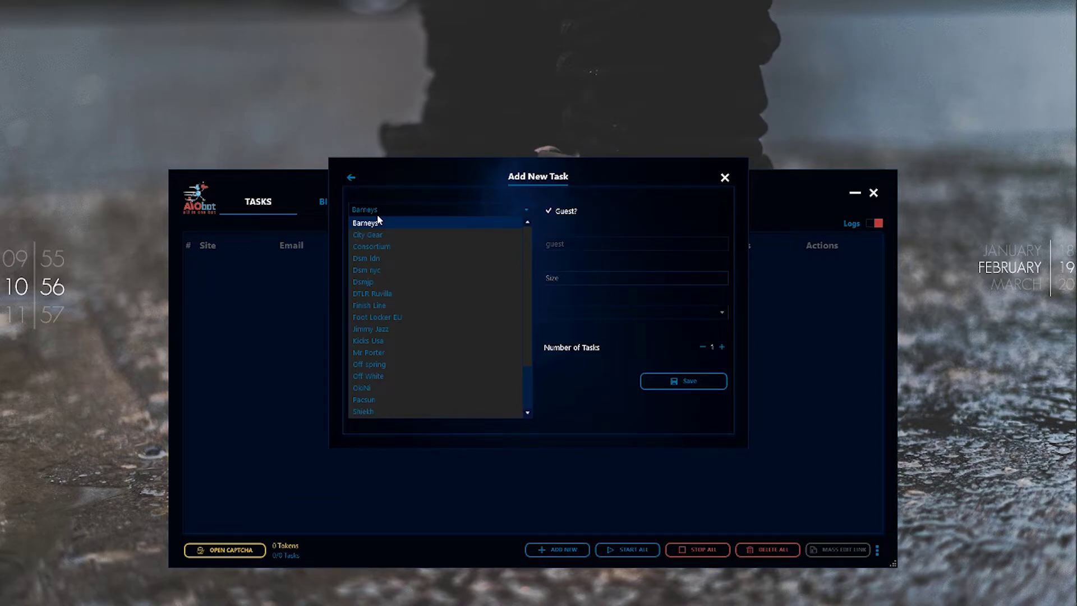
{"action": "scroll", "coordinate": [434, 281], "scroll_direction": "down", "scroll_amount": 2}
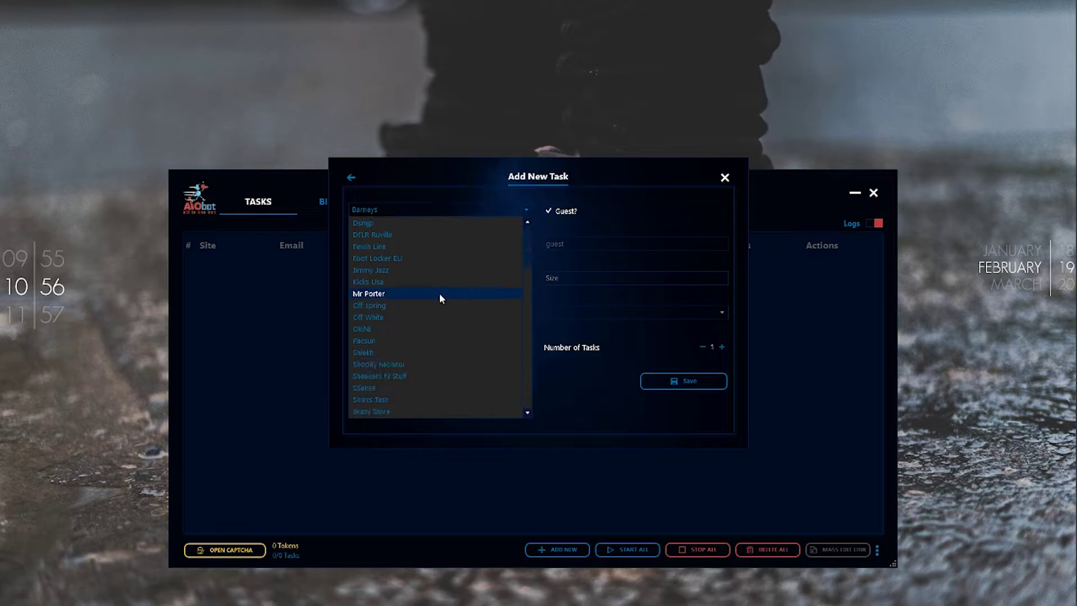
{"action": "left_click", "coordinate": [565, 387]}
{"action": "left_click", "coordinate": [349, 179]}
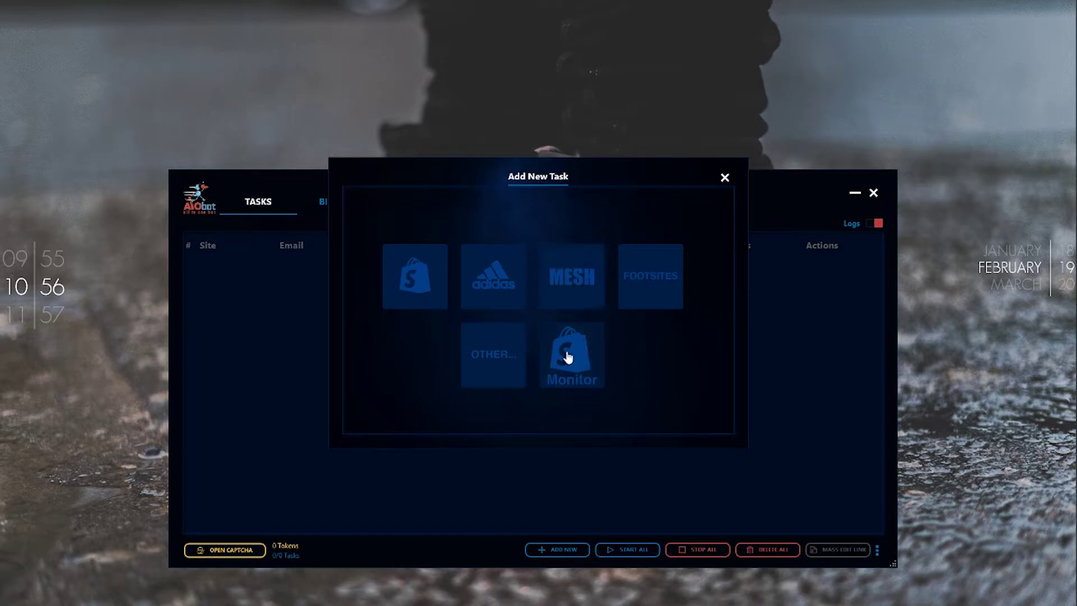
Dismiss the Add New Task chooser, then view the empty Proxies and Harvester pages.
{"action": "left_click", "coordinate": [725, 178]}
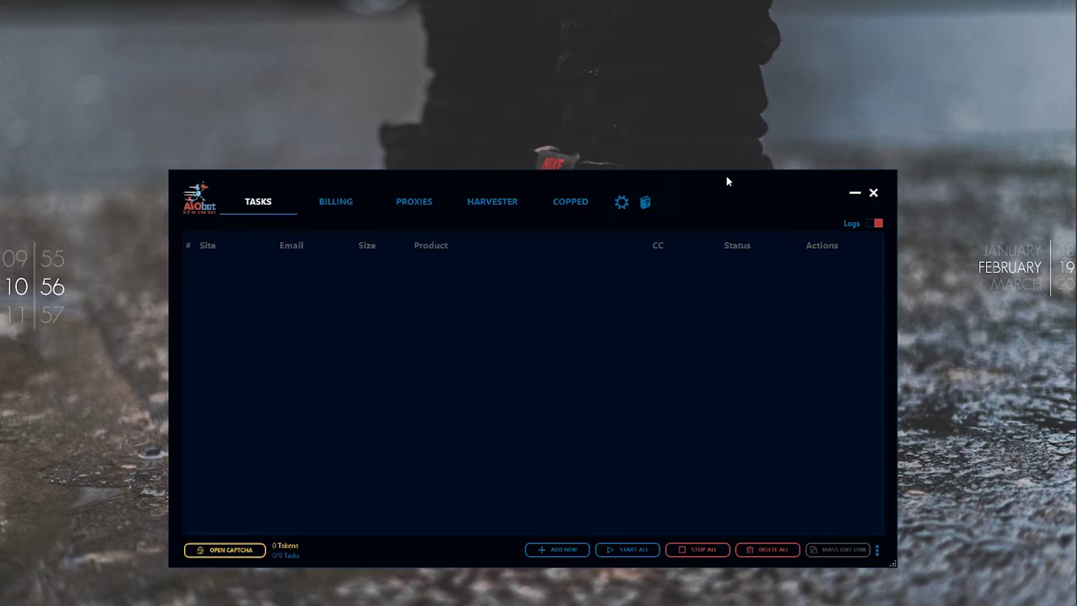
{"action": "left_click", "coordinate": [567, 557]}
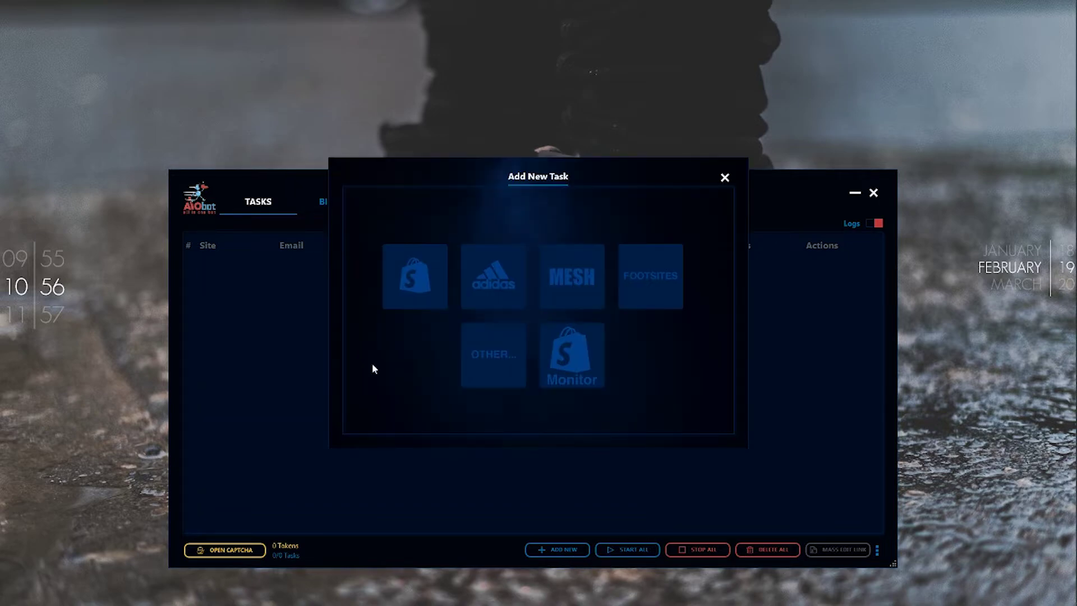
{"action": "left_click", "coordinate": [728, 178]}
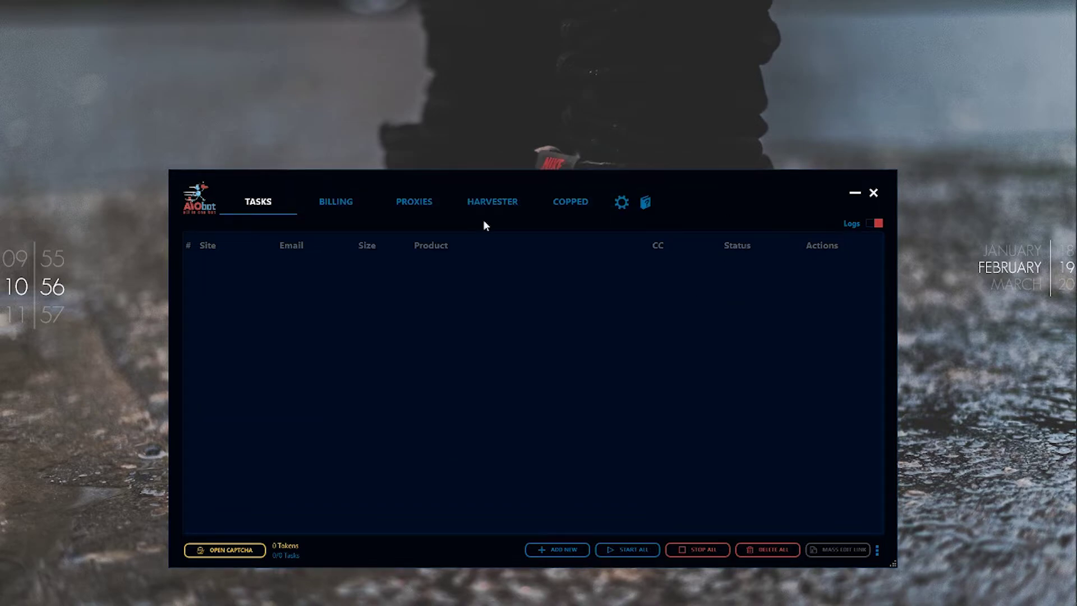
{"action": "left_click", "coordinate": [428, 204]}
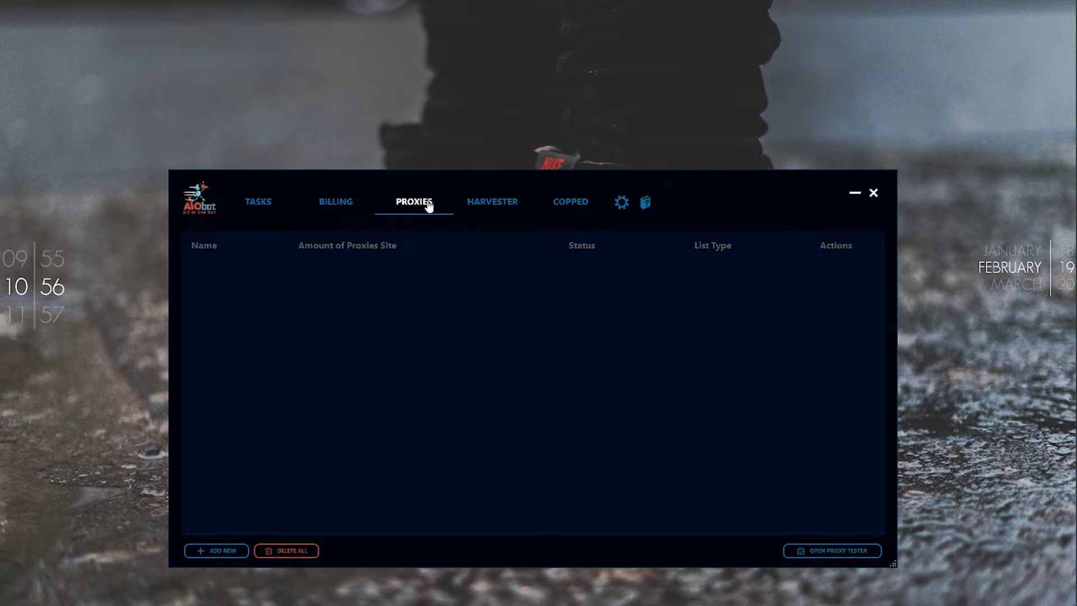
{"action": "left_click", "coordinate": [481, 206]}
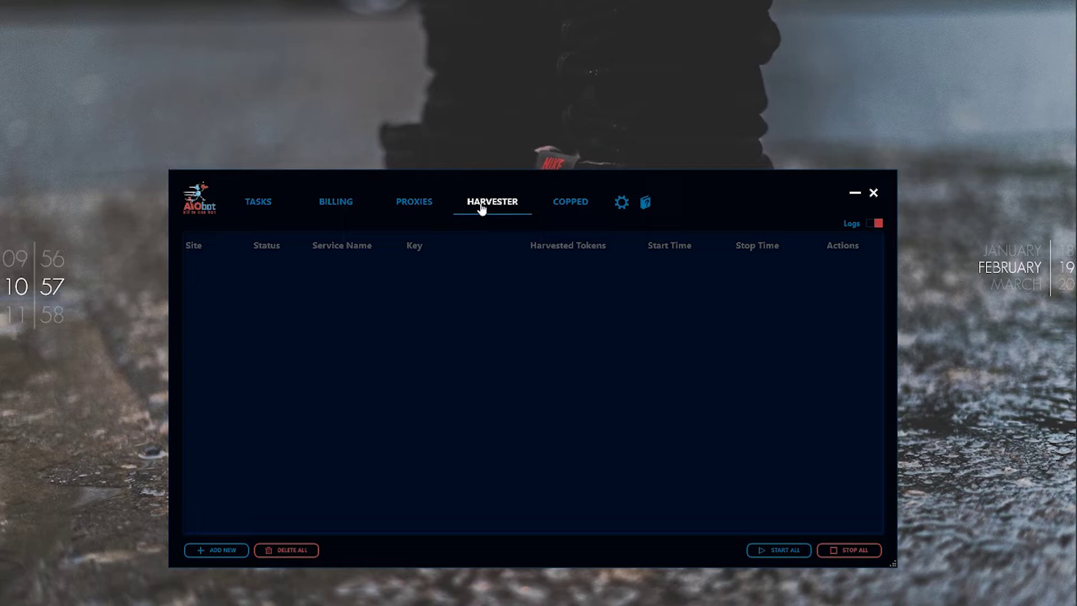
View the Copped list of ASTROWORLD items marked Added!
{"action": "left_click", "coordinate": [571, 203]}
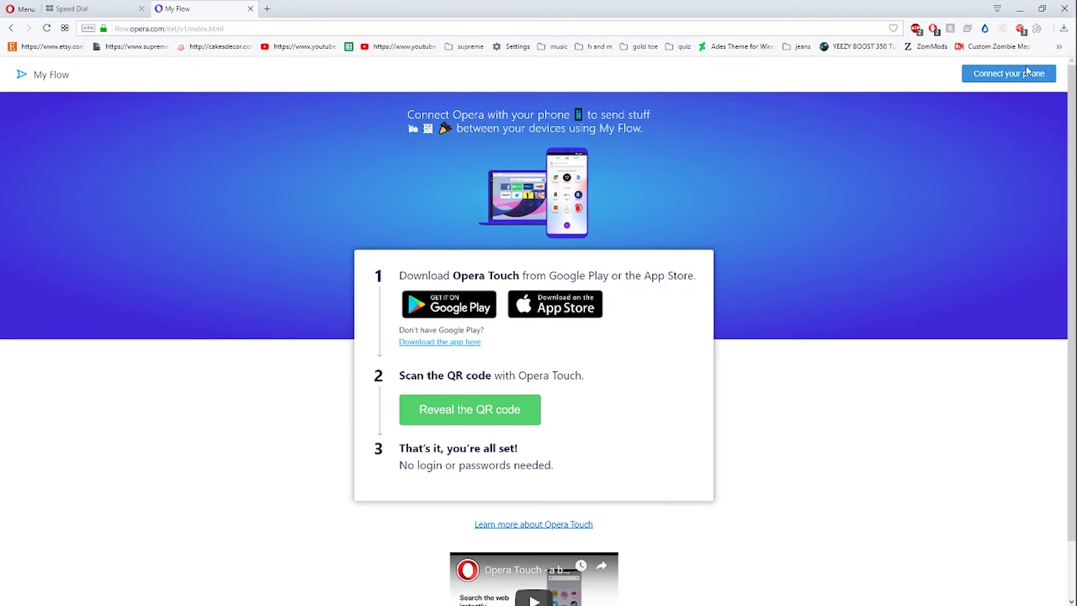
Open the AIOX extension and scroll through its store toggles, with only Supreme switched on.
{"action": "left_click", "coordinate": [1038, 29]}
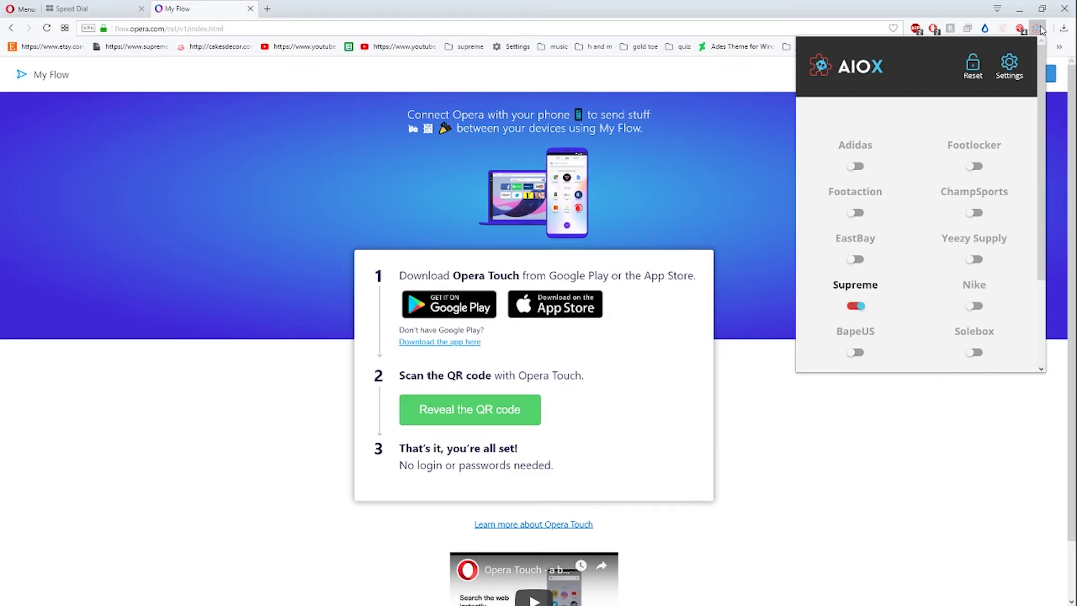
{"action": "scroll", "coordinate": [961, 313], "scroll_direction": "down", "scroll_amount": 1}
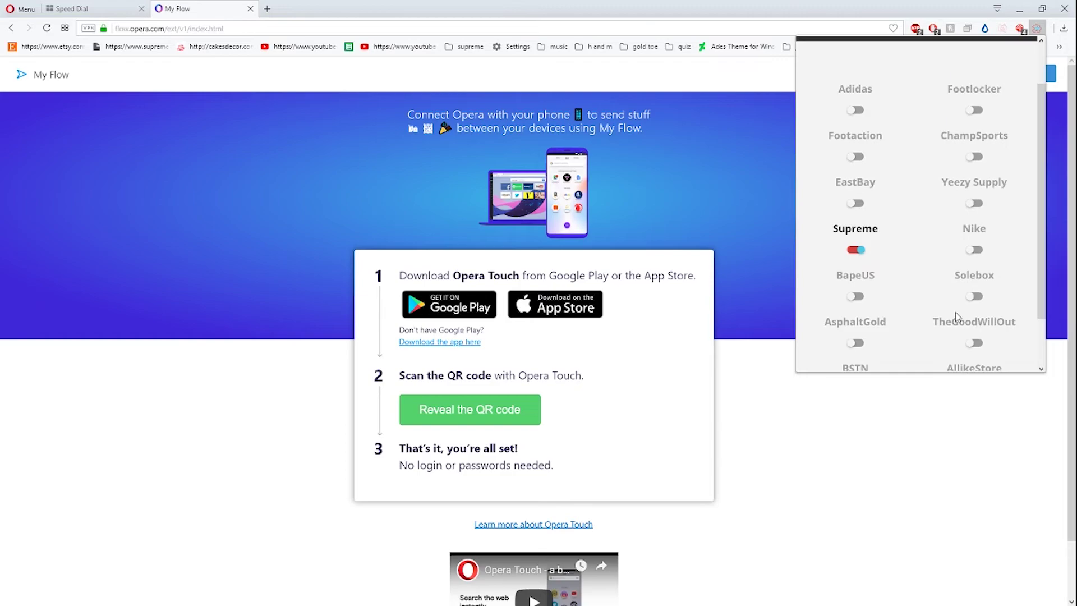
{"action": "scroll", "coordinate": [961, 318], "scroll_direction": "down", "scroll_amount": 1}
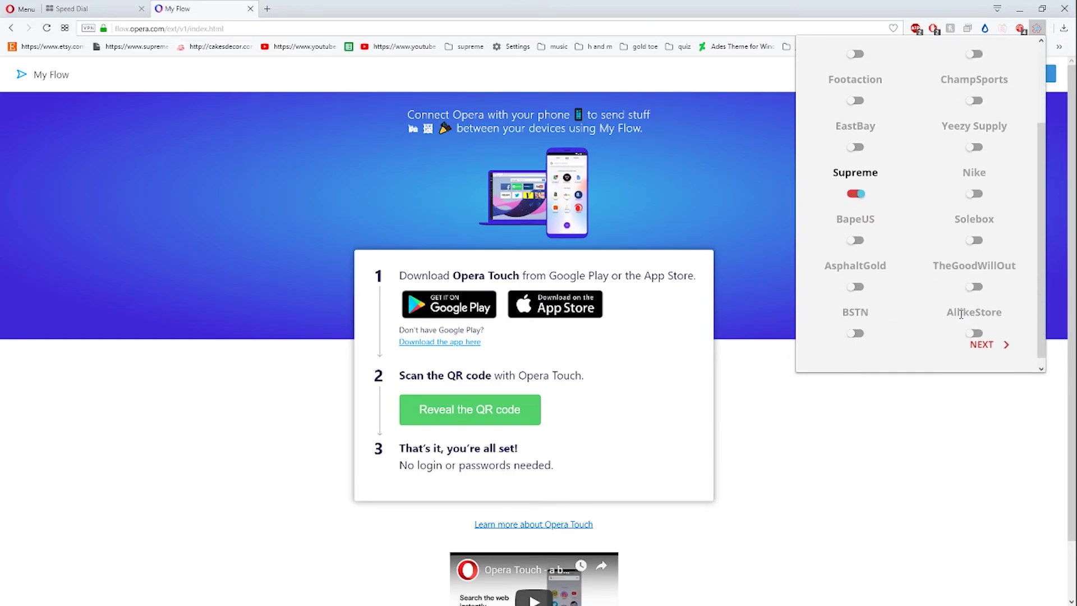
{"action": "scroll", "coordinate": [907, 325], "scroll_direction": "up", "scroll_amount": 2}
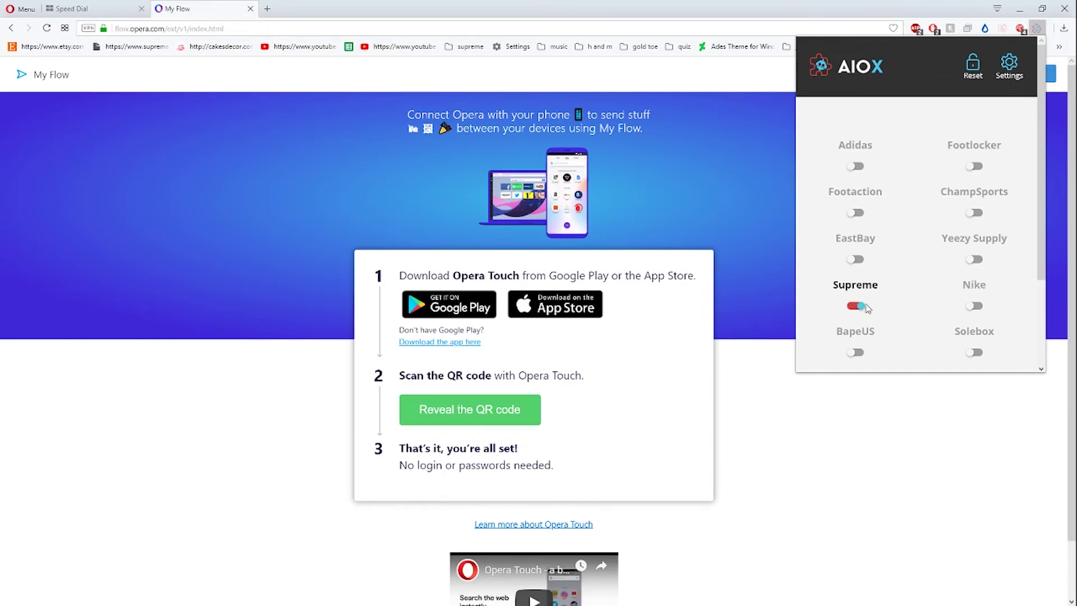
{"action": "scroll", "coordinate": [867, 307], "scroll_direction": "down", "scroll_amount": 2}
{"action": "scroll", "coordinate": [978, 343], "scroll_direction": "up", "scroll_amount": 2}
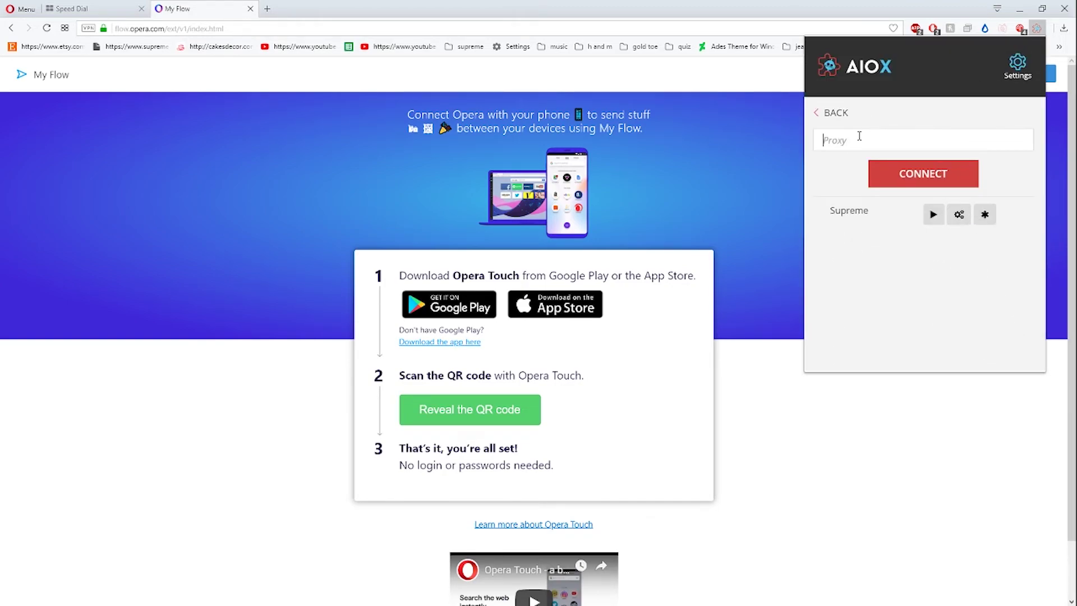
Review Supreme Keywords, keeping category jackets and size Random / One Size, then close the page.
{"action": "left_click", "coordinate": [985, 215]}
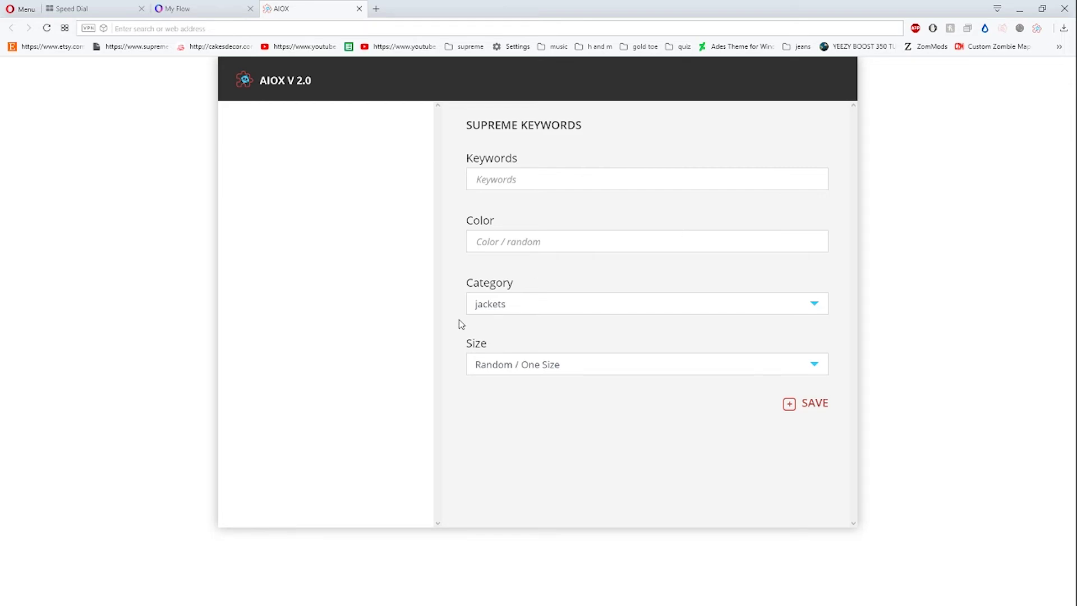
{"action": "left_click", "coordinate": [484, 302]}
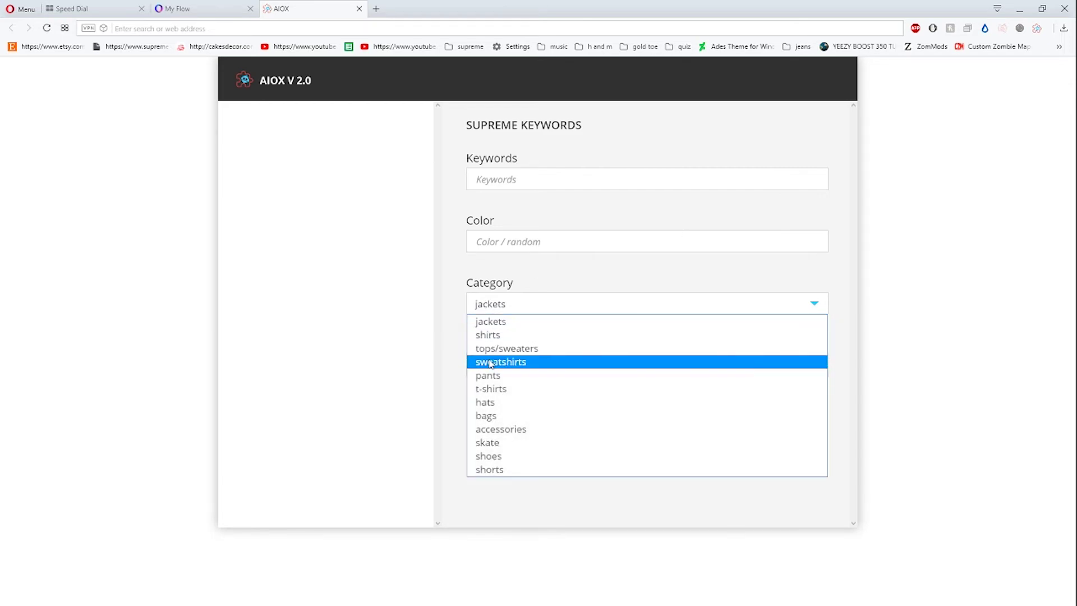
{"action": "left_click", "coordinate": [377, 394]}
{"action": "left_click", "coordinate": [524, 375]}
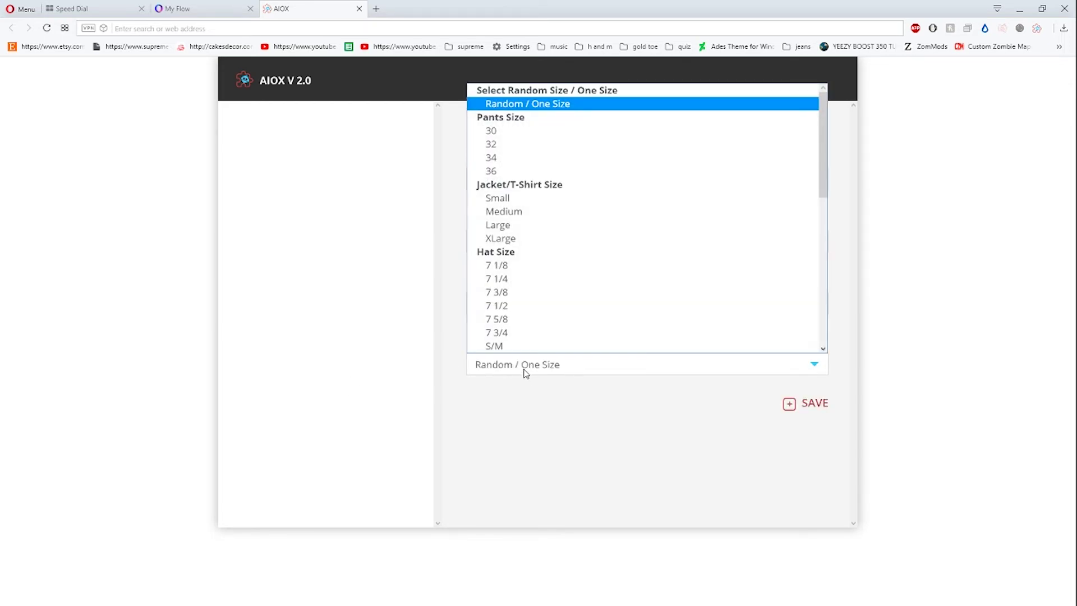
{"action": "left_click", "coordinate": [526, 374]}
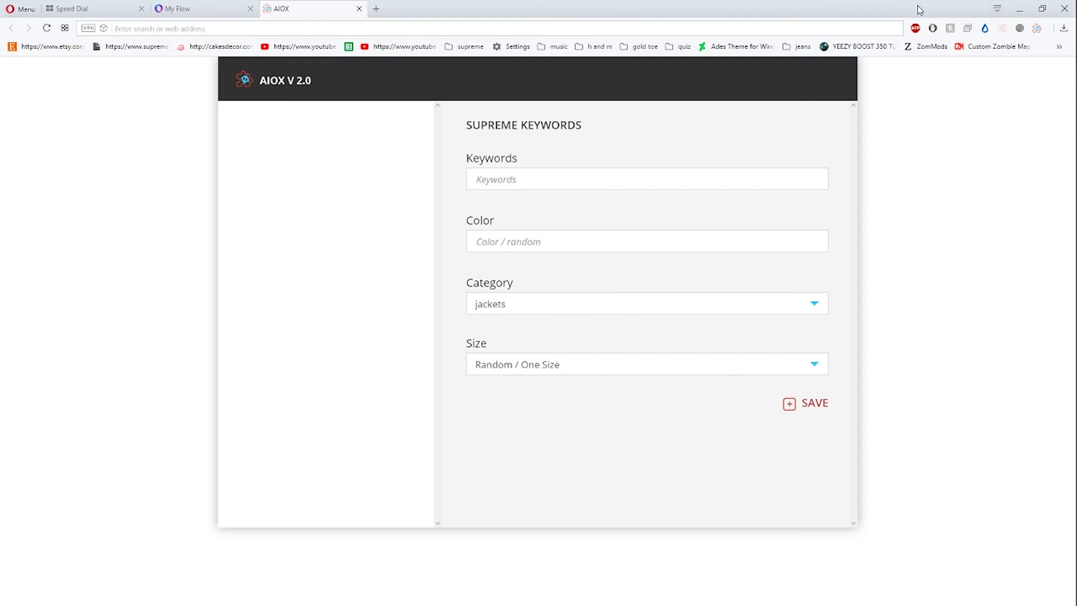
{"action": "left_click", "coordinate": [359, 8]}
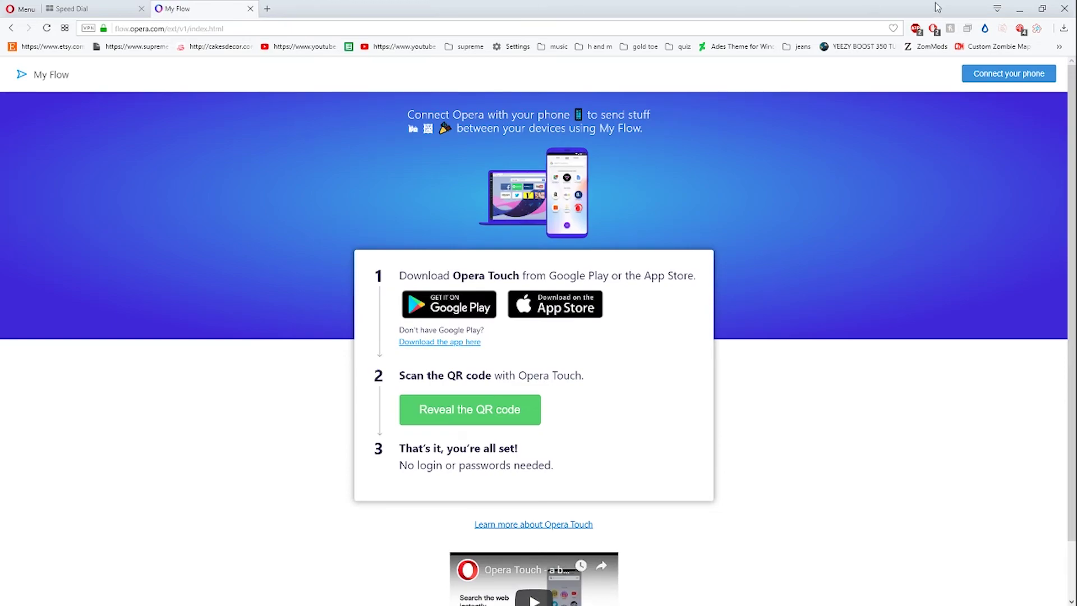
Reopen the AIOX panel, then go to AIO Bot's empty Tasks page showing 0 tasks.
{"action": "left_click", "coordinate": [1036, 28]}
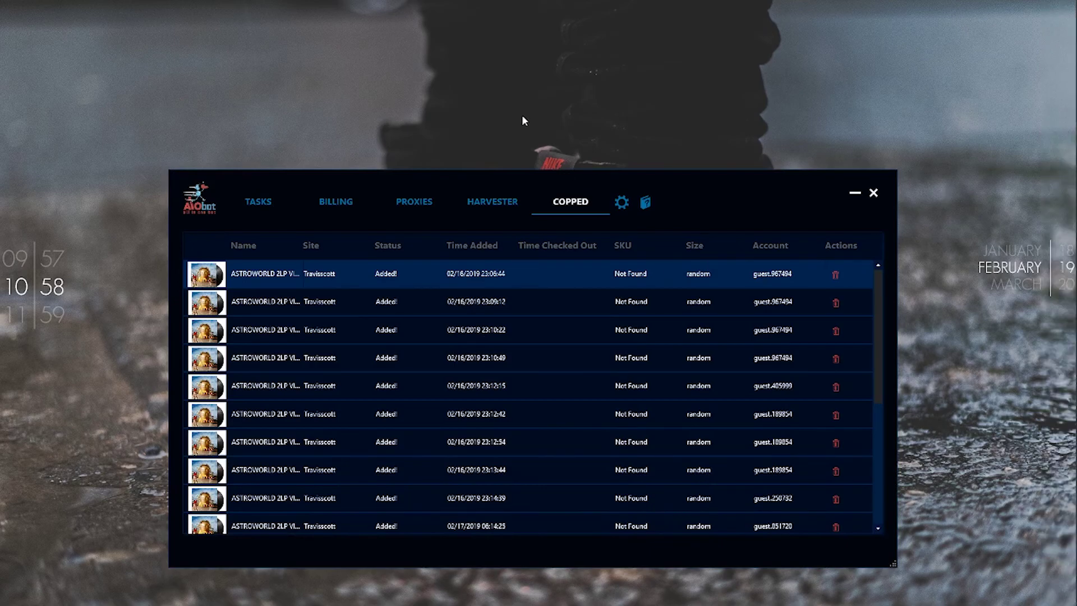
{"action": "left_click", "coordinate": [244, 201]}
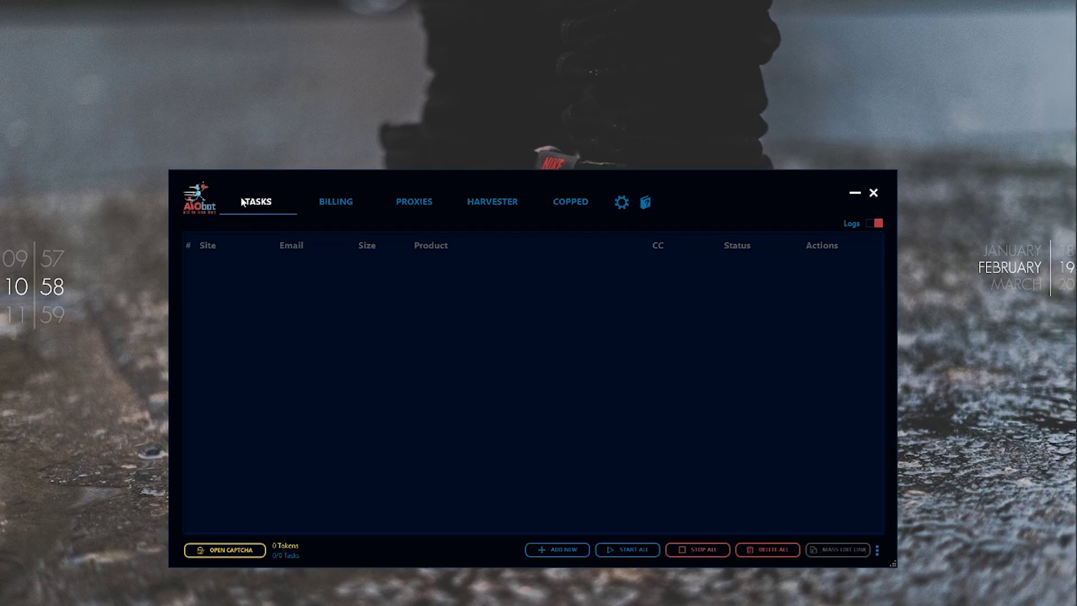